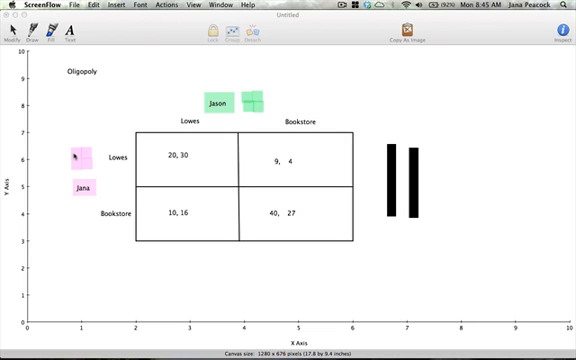
Step: Move the four pink squares onto Jana's payoffs 20, 10, 9 and 40
left_click(74, 156)
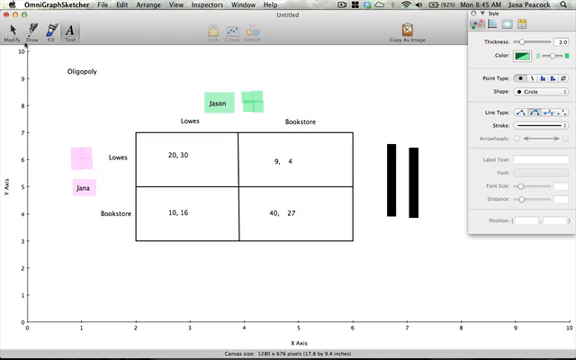
key("Escape")
left_click_drag(74, 156, 172, 155)
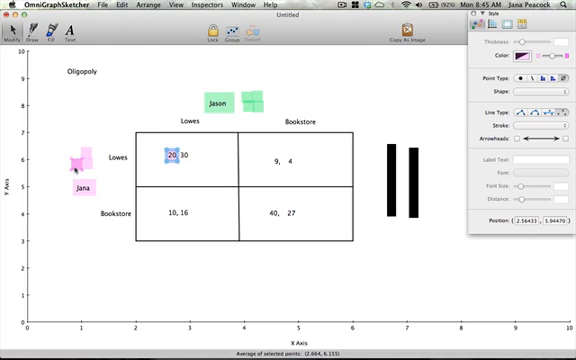
left_click_drag(77, 166, 173, 213)
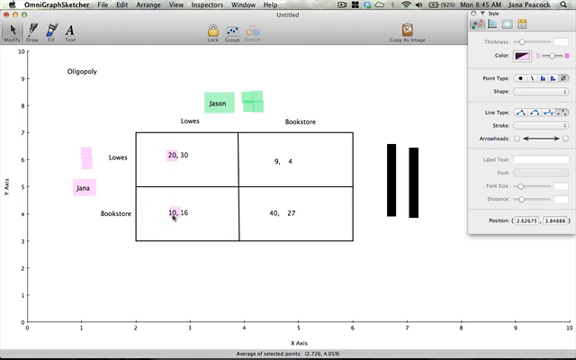
left_click(86, 155)
left_click_drag(87, 155, 277, 162)
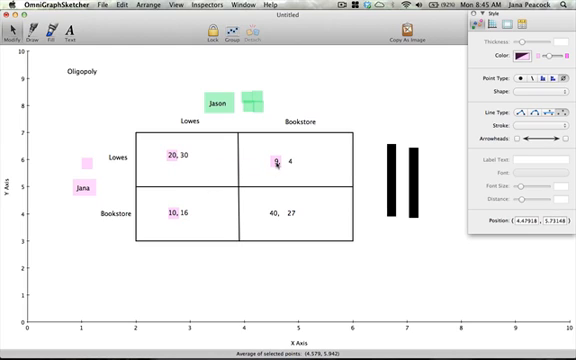
left_click_drag(88, 163, 274, 214)
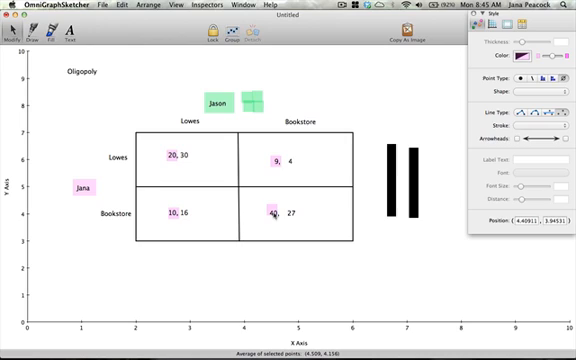
left_click(274, 214)
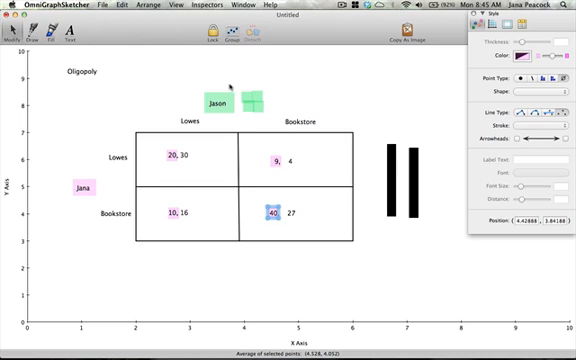
Step: Move the four green squares onto Jason's payoffs 30, 16, 4 and 27
left_click_drag(247, 99, 184, 156)
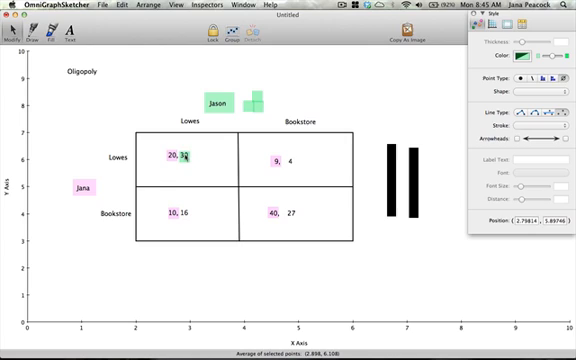
left_click_drag(250, 104, 241, 127)
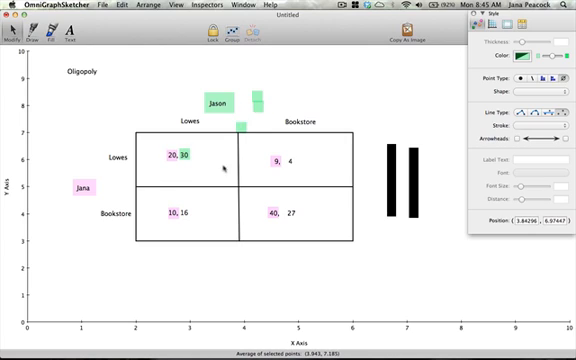
left_click_drag(224, 168, 184, 213)
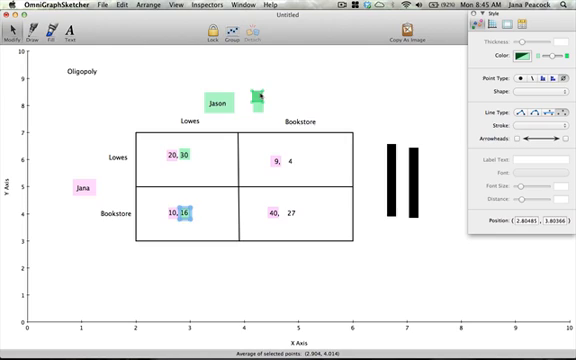
left_click_drag(258, 97, 290, 161)
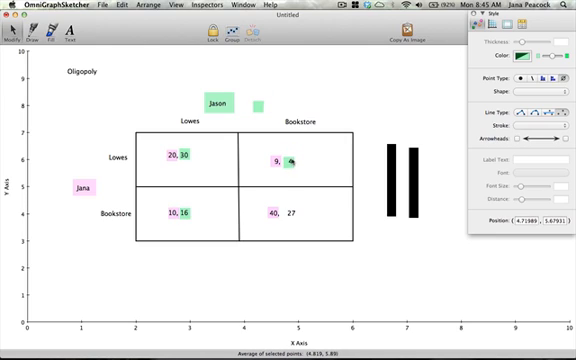
left_click_drag(258, 105, 290, 213)
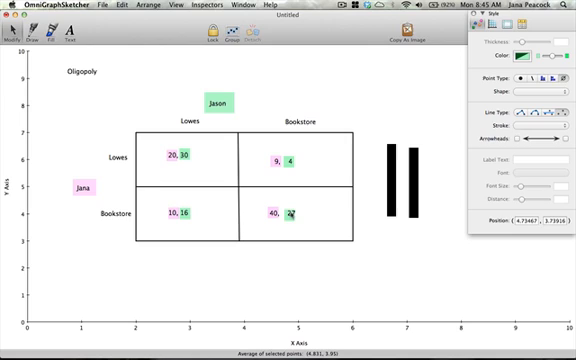
left_click(290, 213)
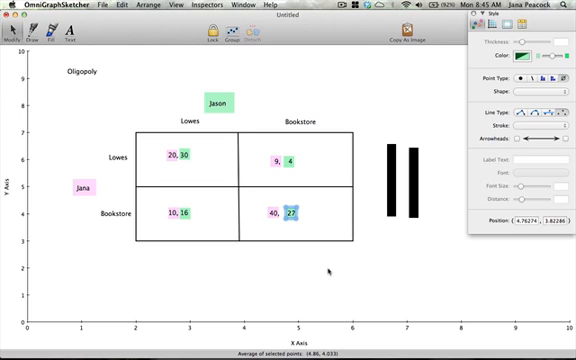
Step: Add a 'Dominant Strategy' text label below the Oligopoly title
left_click(69, 31)
left_click(75, 91)
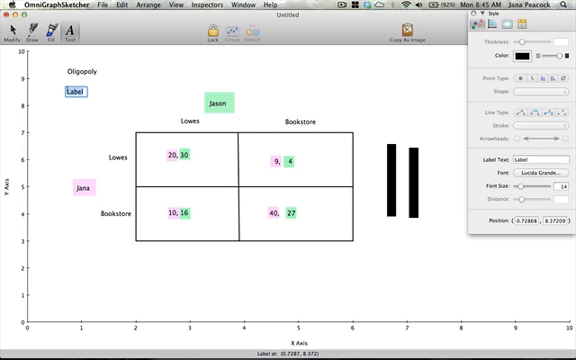
type("Domin")
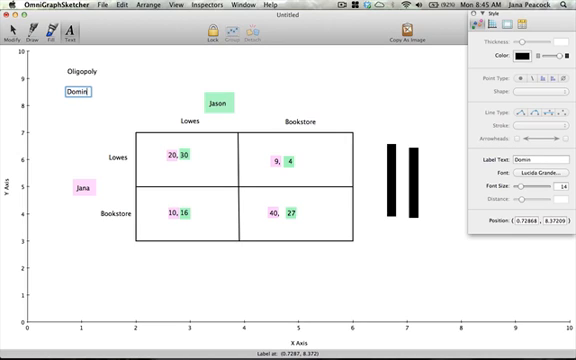
type("ant Strat")
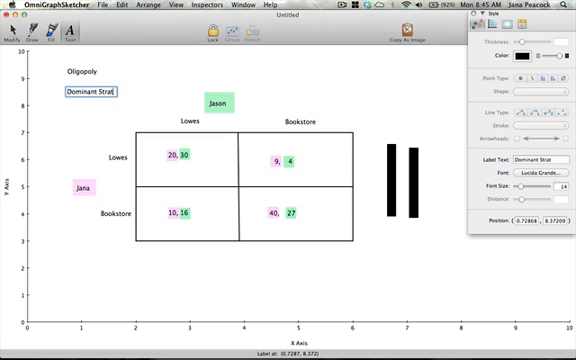
type("egy")
left_click(140, 72)
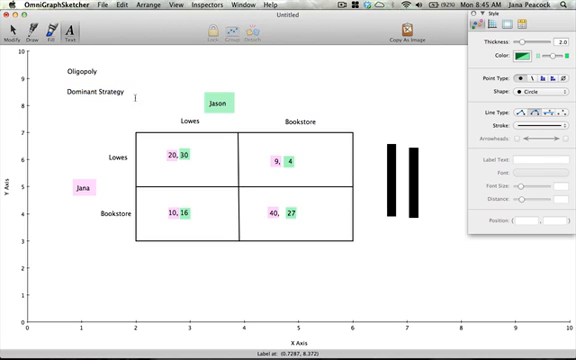
left_click(120, 91)
left_click(245, 65)
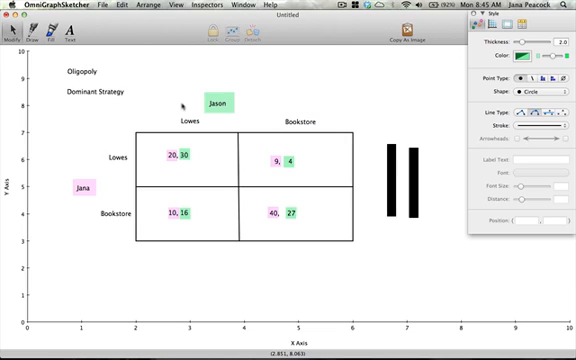
Step: Select the Jason label and the Lowes column heading, then clear the selection
left_click(222, 104)
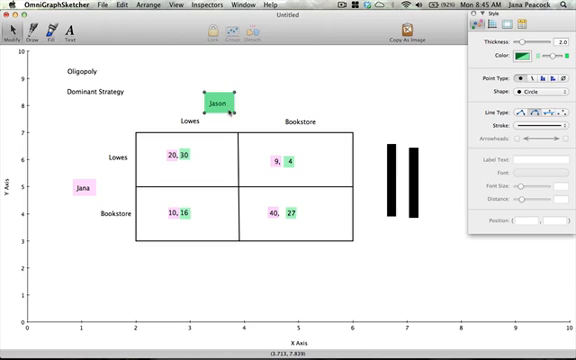
left_click(191, 121)
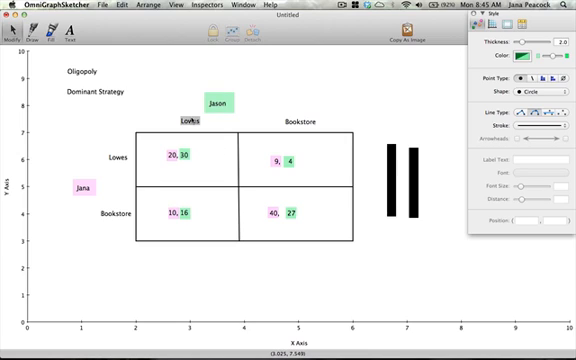
left_click(170, 156)
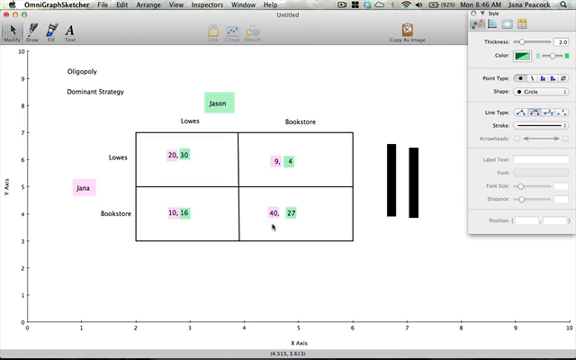
Step: Cover Jason's Lowes-column payoffs with a black bar and circle Jana's 20
left_click(391, 180)
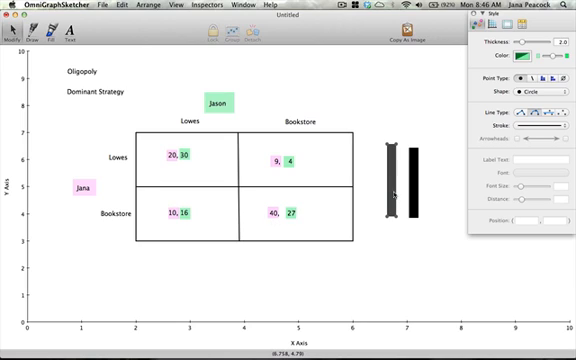
left_click(392, 195)
left_click_drag(393, 195, 185, 196)
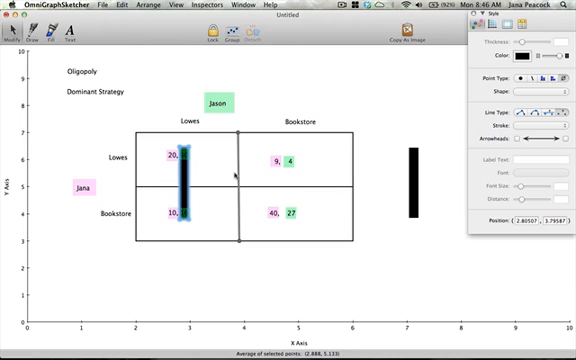
left_click(211, 165)
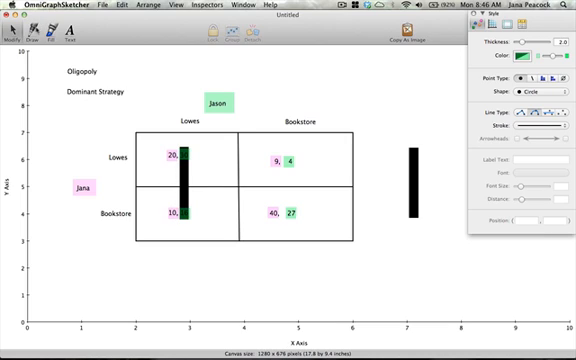
key("d")
left_click_drag(170, 143, 176, 145)
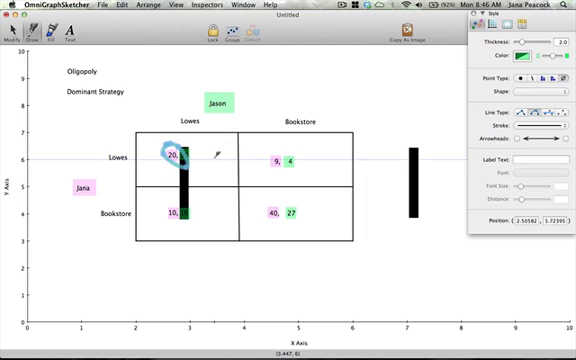
Step: Cover Jason's Bookstore-column payoffs with the second bar, circle Jana's 40 in green, then undo
key("Escape")
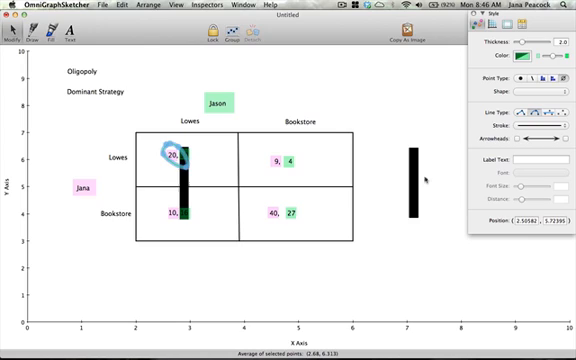
mouse_move(414, 170)
left_mouse_down()
mouse_move(321, 185)
mouse_move(291, 180)
left_mouse_up()
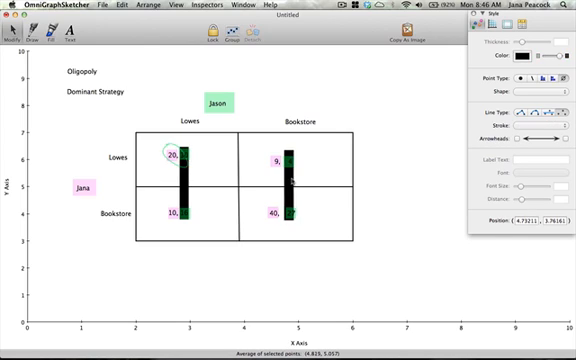
left_click(262, 169)
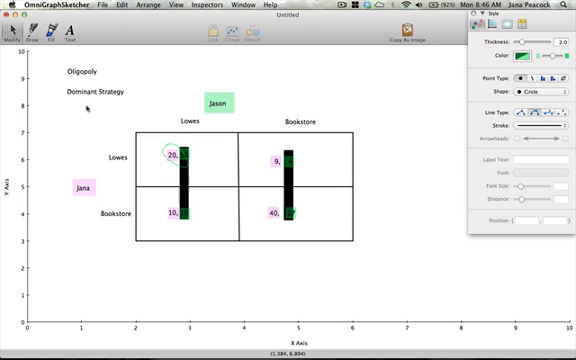
left_click(32, 31)
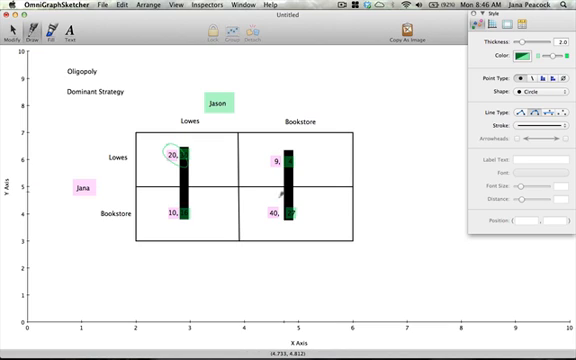
left_click_drag(284, 205, 282, 222)
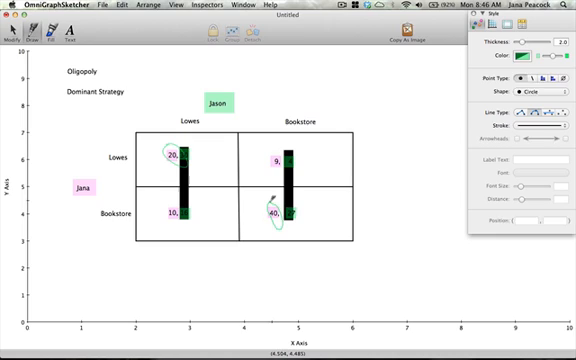
left_click(282, 212)
left_click(403, 178)
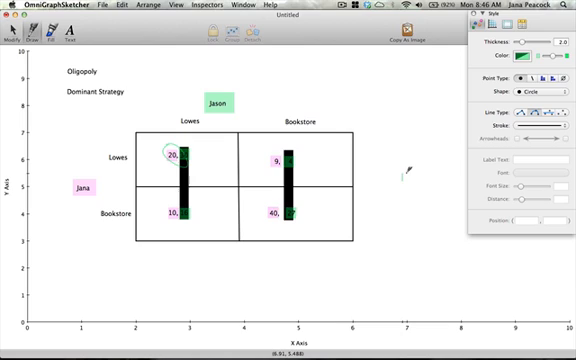
key("super+z")
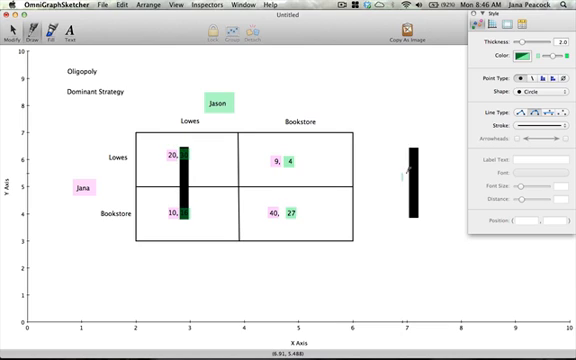
Step: Undo again and move the black bar into the Lowes column and back off the matrix
key("super+z")
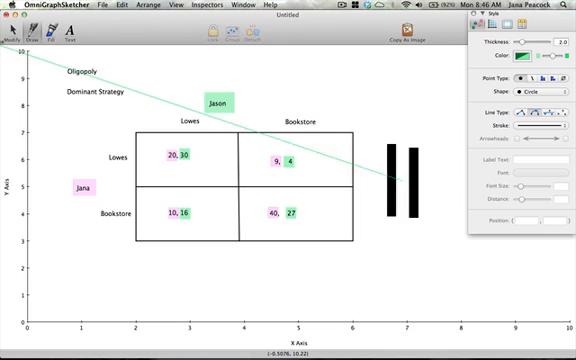
left_click(12, 32)
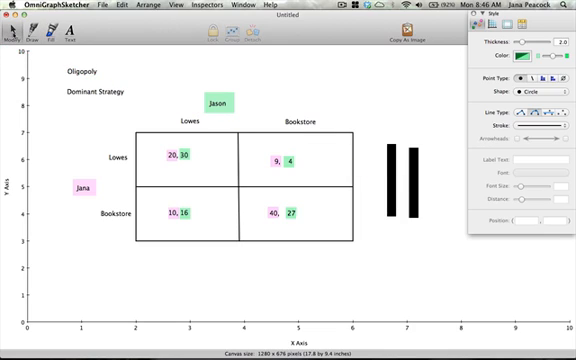
left_click(392, 175)
left_click_drag(392, 180, 172, 172)
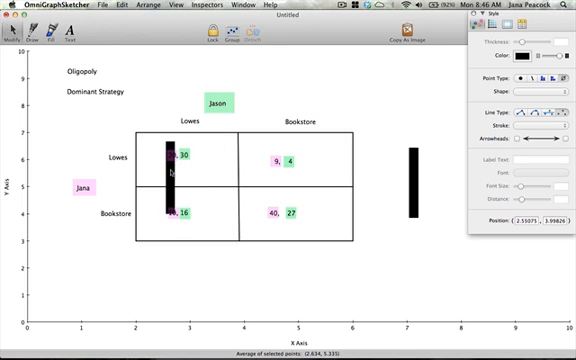
left_click_drag(172, 172, 393, 178)
left_click(393, 178)
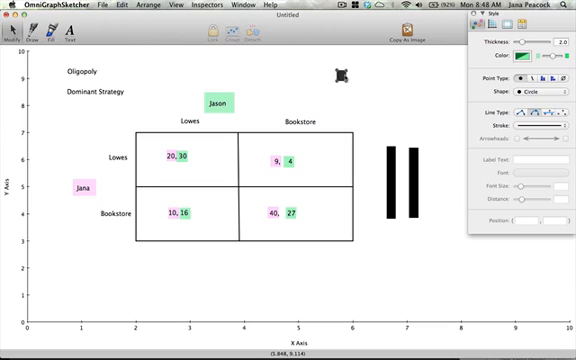
Step: Cover Jana's payoffs 20 and 9 with black squares and circle Jason's 30 in green
left_click_drag(341, 75, 172, 155)
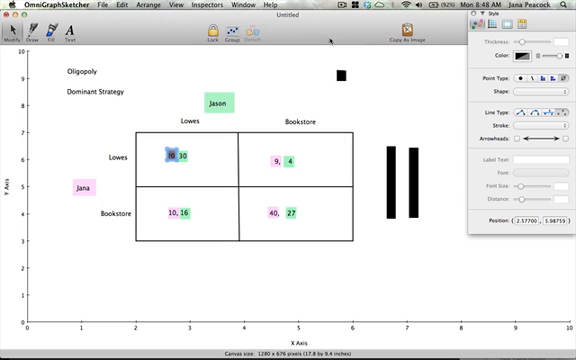
left_click(341, 75)
left_click_drag(341, 75, 279, 161)
type("20,")
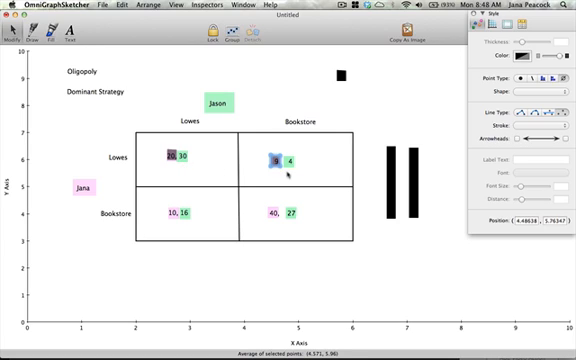
left_click(287, 175)
left_click(33, 30)
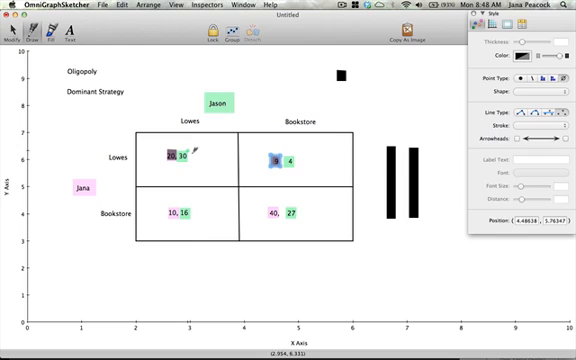
mouse_move(190, 152)
left_mouse_down()
mouse_move(196, 165)
mouse_move(187, 148)
left_mouse_up()
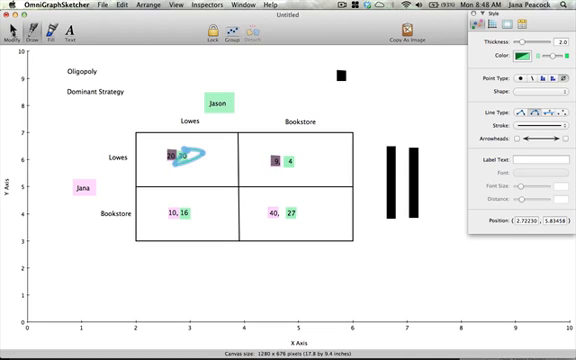
Step: Cover Jana's payoffs 40 and 10 with black squares and circle Jason's 27 in green
left_click(12, 31)
left_click(341, 76)
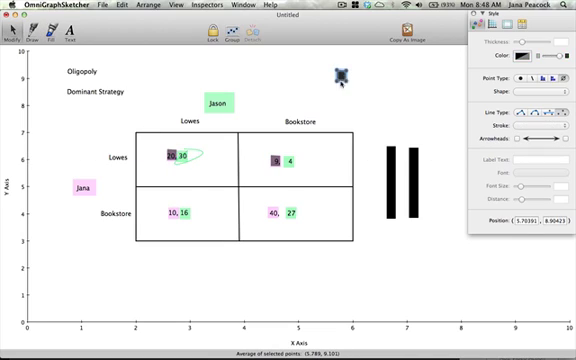
left_click(275, 163)
left_click_drag(275, 164, 273, 214)
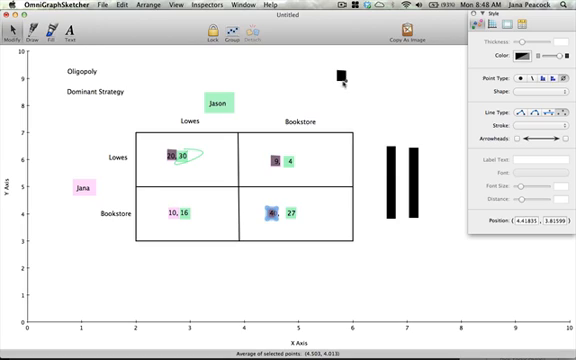
left_click_drag(341, 77, 172, 213)
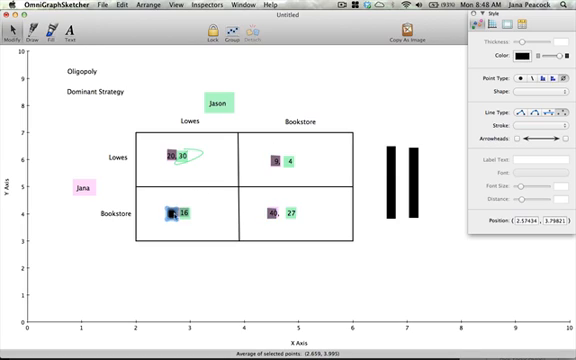
left_click(33, 30)
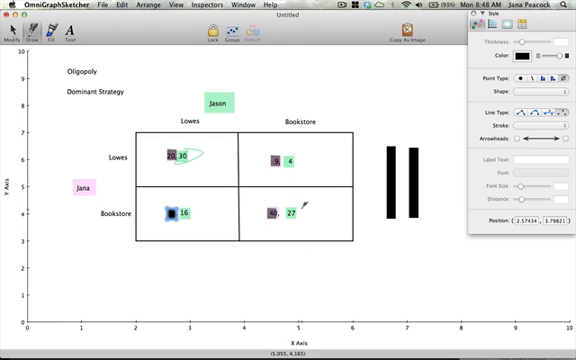
left_click_drag(300, 206, 300, 207)
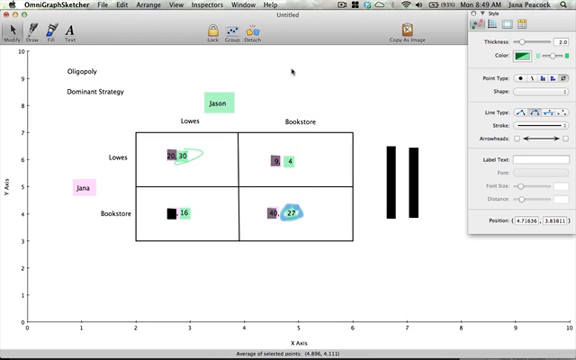
Step: Delete the green circles around 27 and 30, leaving the payoffs uncircled
left_click(290, 213)
left_click(179, 213)
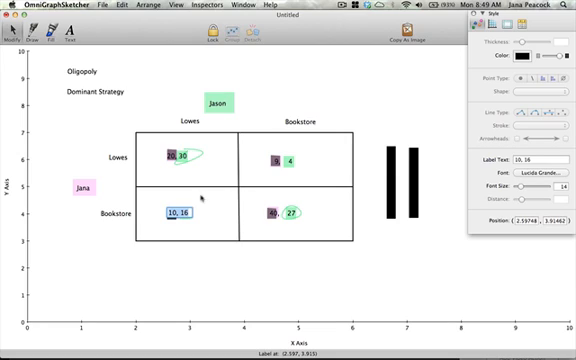
key("Delete")
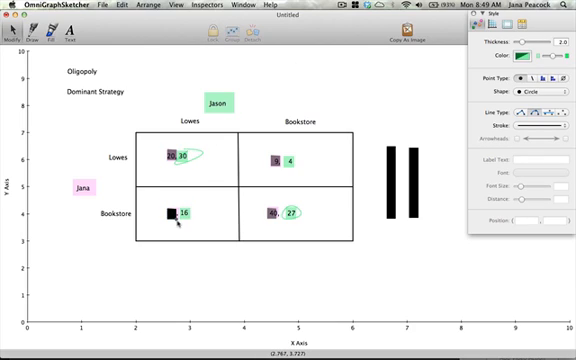
left_click(197, 157)
left_click_drag(195, 158, 412, 76)
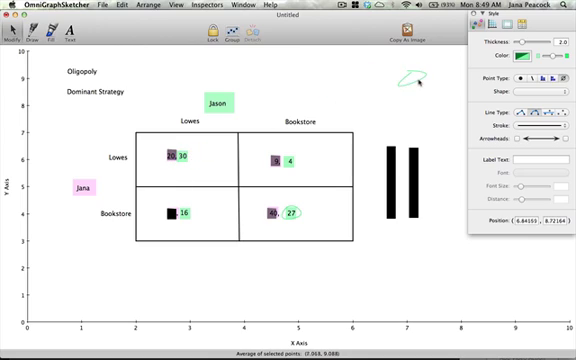
key("Delete")
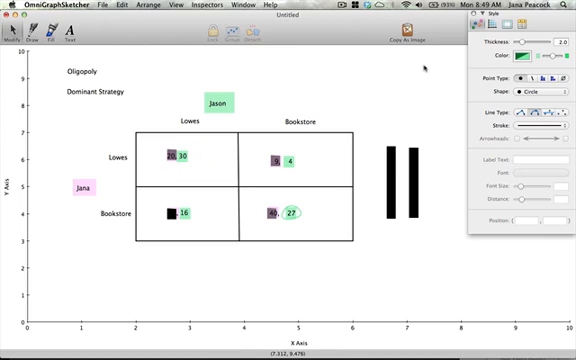
left_click(301, 215)
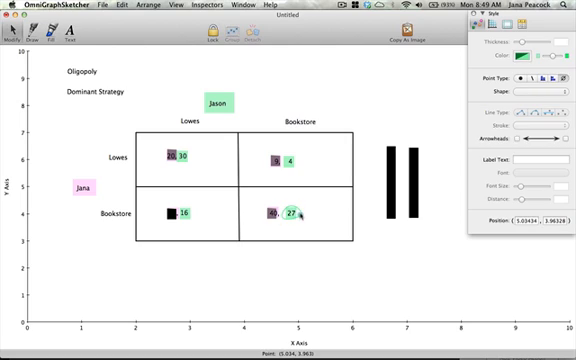
Step: Draw a freehand loop around Jason's payoff 27 in the Bookstore–Bookstore cell
left_click_drag(301, 215, 296, 212)
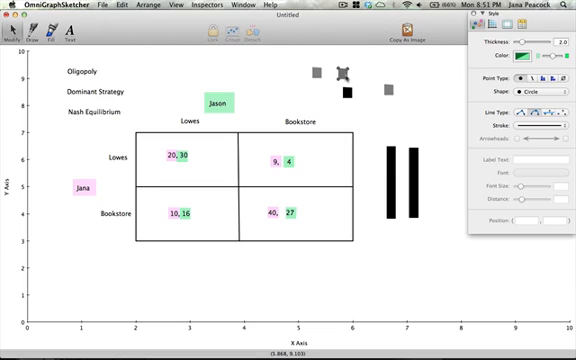
Step: Cover Jason's payoffs 30 and 16 in the Lowes column with the grey and black squares
left_click(342, 72)
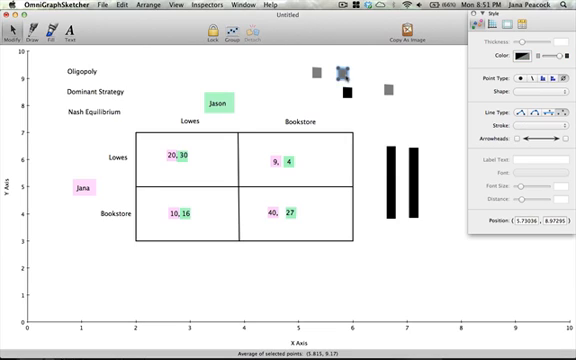
mouse_move(342, 72)
left_mouse_down()
mouse_move(210, 174)
mouse_move(172, 156)
mouse_move(183, 155)
left_mouse_up()
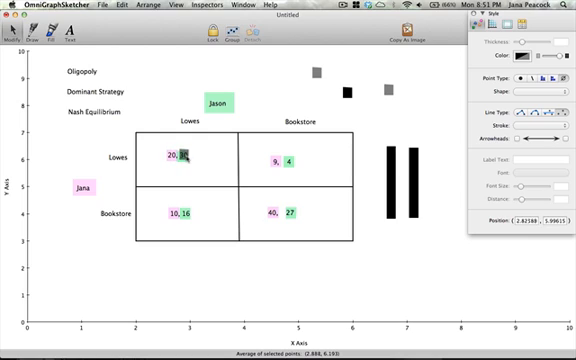
left_click_drag(347, 92, 347, 93)
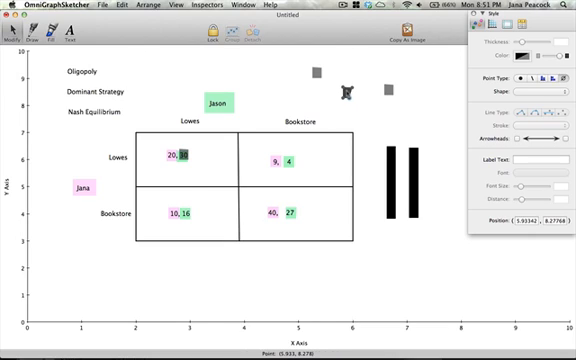
left_click_drag(347, 92, 184, 214)
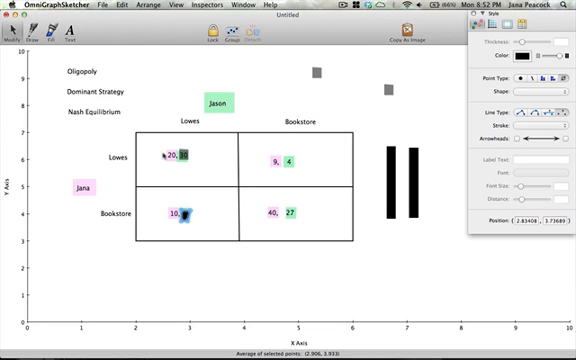
Step: Nudge the 10, 16 label back into place and move the black square onto Jason's 4
mouse_move(183, 213)
left_mouse_down()
mouse_move(184, 186)
mouse_move(176, 213)
mouse_move(187, 217)
left_mouse_up()
left_click(178, 213)
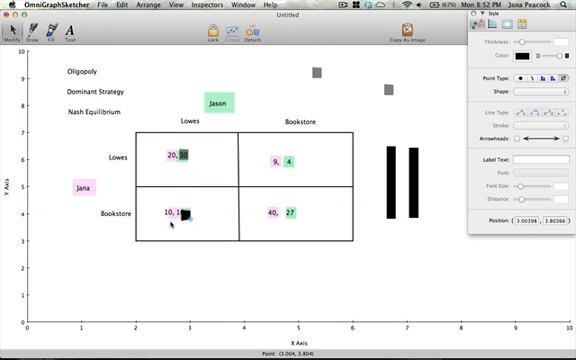
left_click(172, 213)
left_click_drag(172, 213, 176, 215)
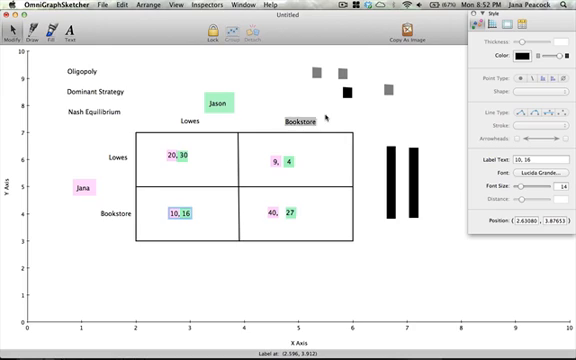
left_click_drag(347, 92, 291, 160)
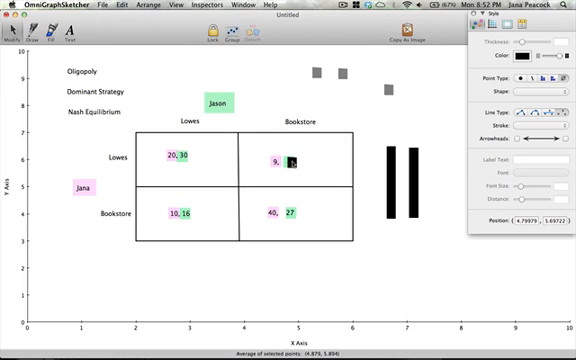
Step: Cover Jason's payoff 27 with a grey square, then undo to return the squares above the matrix
left_click_drag(343, 72, 292, 212)
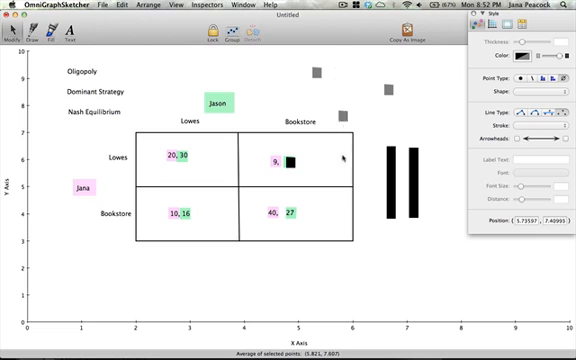
left_click(292, 213)
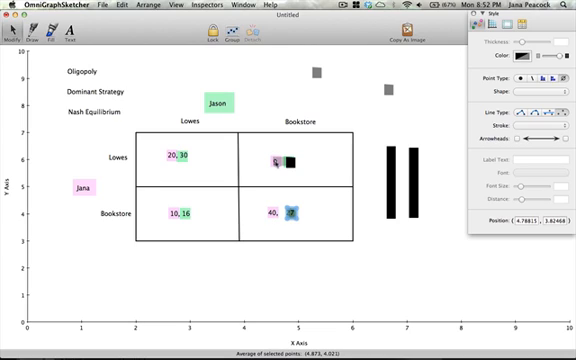
left_click(291, 163)
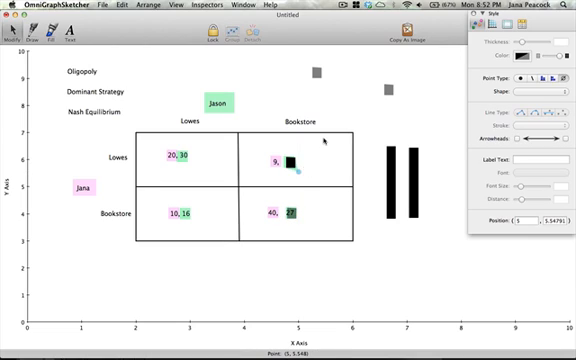
key("super+z")
key("super+z")
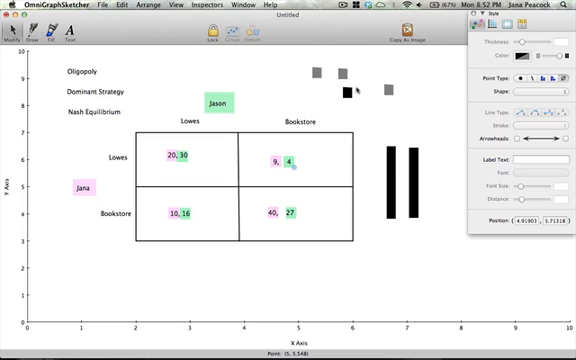
Step: Cover Jana's Lowes-row payoffs 20 and 9 with the black and grey squares
mouse_move(347, 92)
left_mouse_down()
mouse_move(166, 165)
mouse_move(170, 155)
left_mouse_up()
left_click_drag(316, 73, 277, 161)
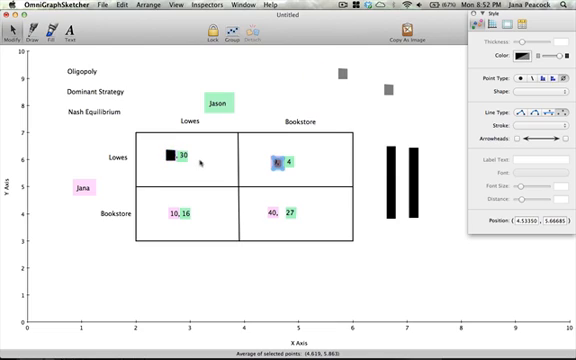
Step: Nudge the 9, 4 label and undo the covering moves on Jana's Lowes row
left_click(283, 161)
left_click_drag(283, 161, 281, 163)
key("super+z")
key("super+z")
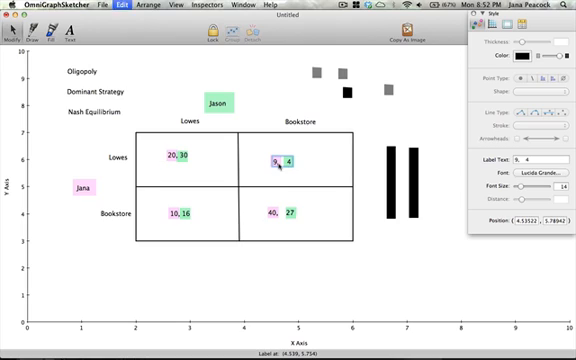
key("super+z")
Step: Cover Jana's payoffs 10 and 40 with grey squares, then undo to uncover them
left_click_drag(316, 72, 175, 213)
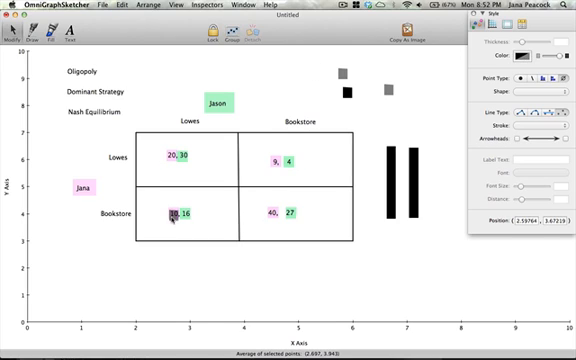
left_click_drag(343, 73, 272, 214)
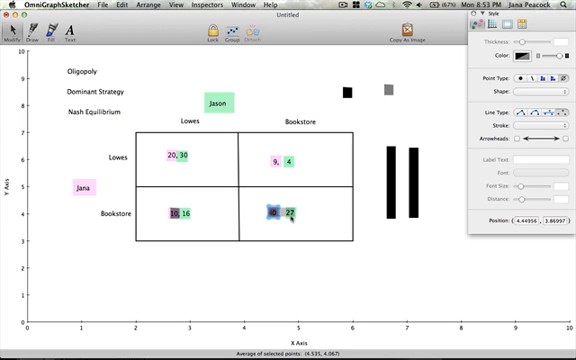
mouse_move(239, 238)
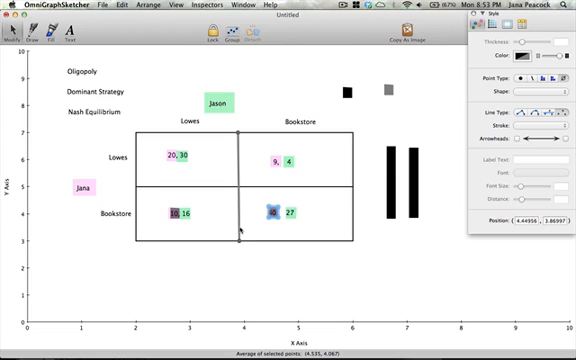
key("super+z")
key("super+z")
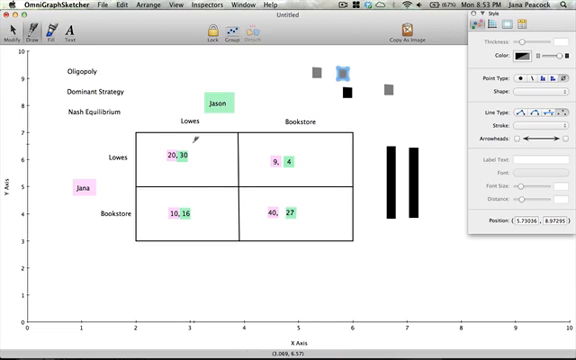
mouse_move(140, 136)
left_mouse_down()
mouse_move(158, 154)
mouse_move(196, 140)
left_mouse_up()
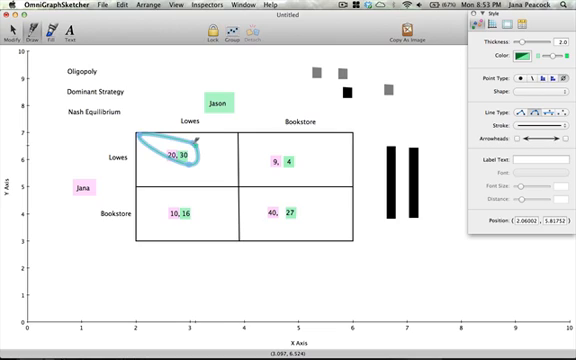
left_click_drag(305, 195, 314, 208)
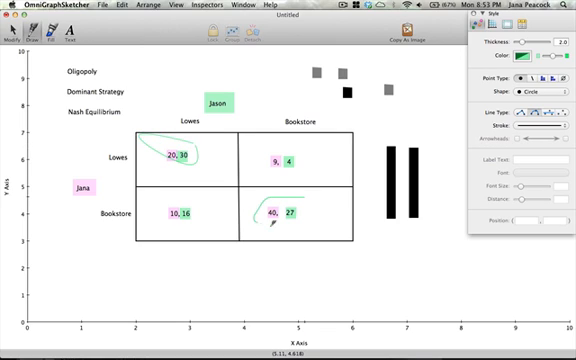
left_click(314, 208)
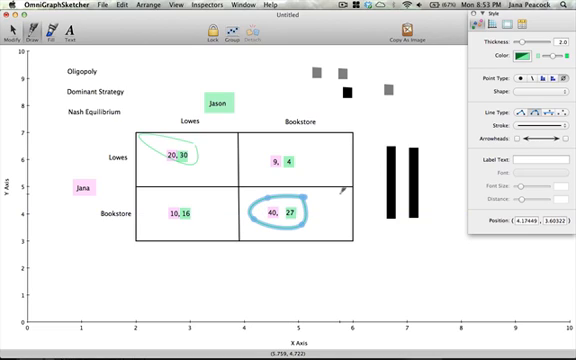
key("super+z")
key("super+z")
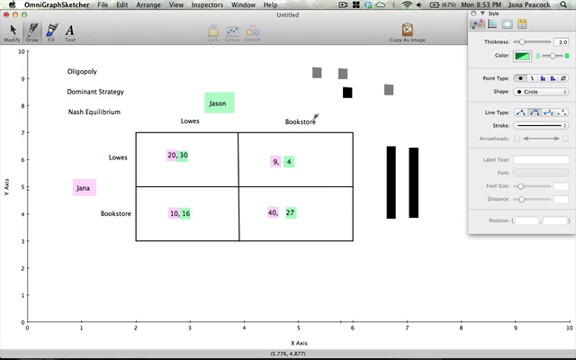
left_click(343, 5)
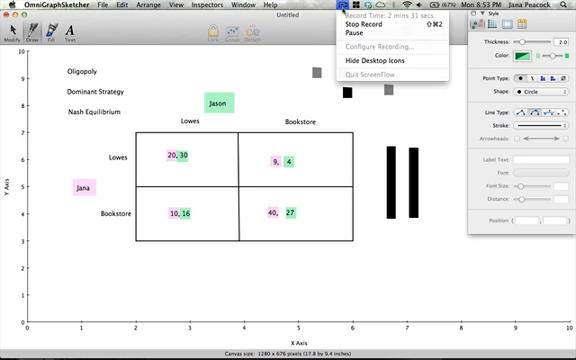